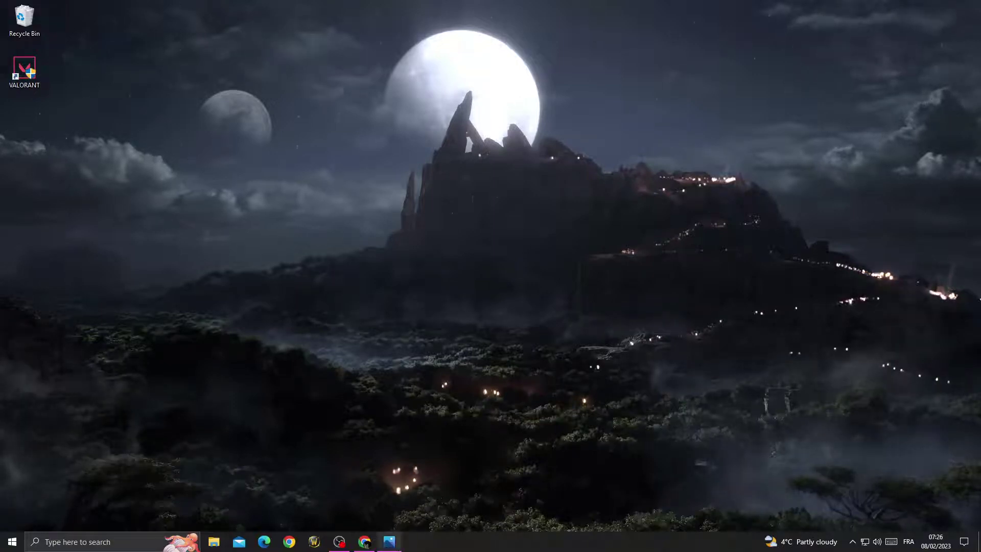
View the Valorant error code 59 screenshot in Photos and close it
{"action": "left_click", "coordinate": [389, 542]}
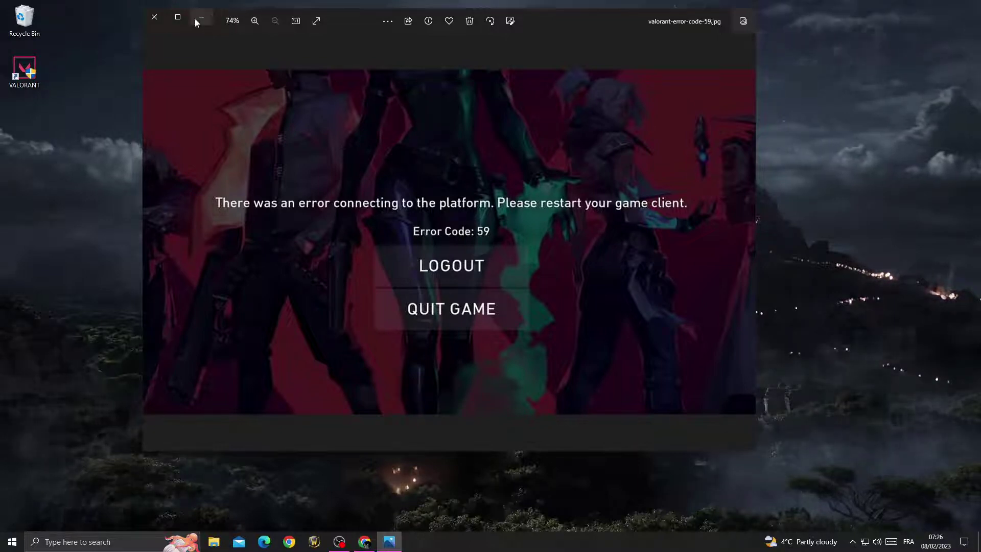
{"action": "left_click", "coordinate": [154, 17]}
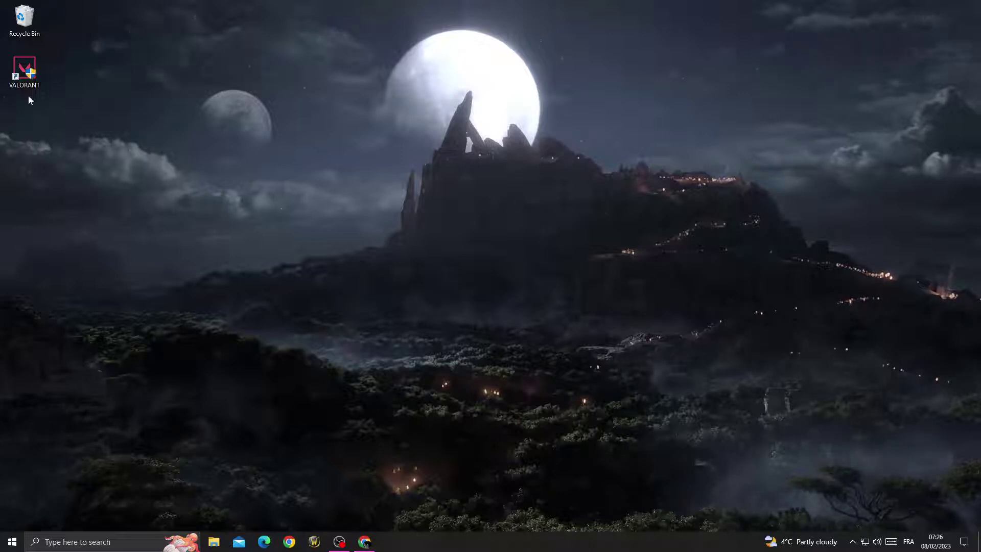
Reach the VALORANT shortcut's all-users Compatibility settings from its Properties
{"action": "right_click", "coordinate": [25, 71]}
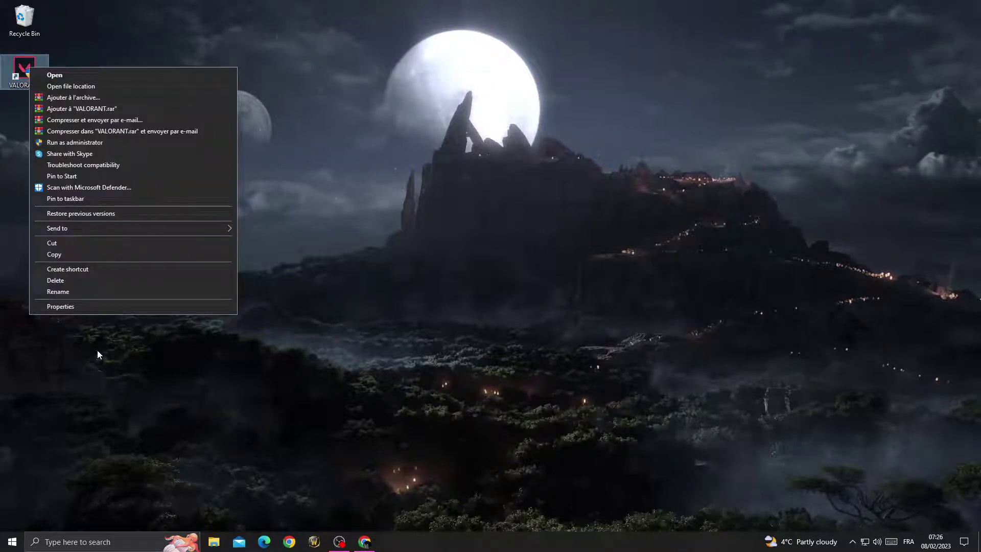
{"action": "left_click", "coordinate": [90, 306]}
{"action": "left_click", "coordinate": [181, 101]}
{"action": "left_click_drag", "start_coordinate": [183, 75], "coordinate": [522, 132]}
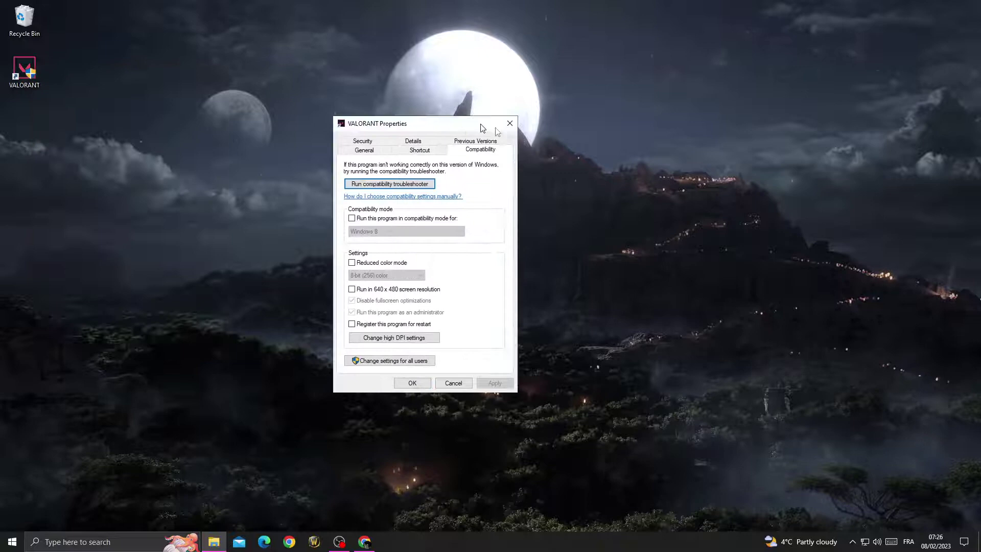
{"action": "left_click", "coordinate": [427, 369]}
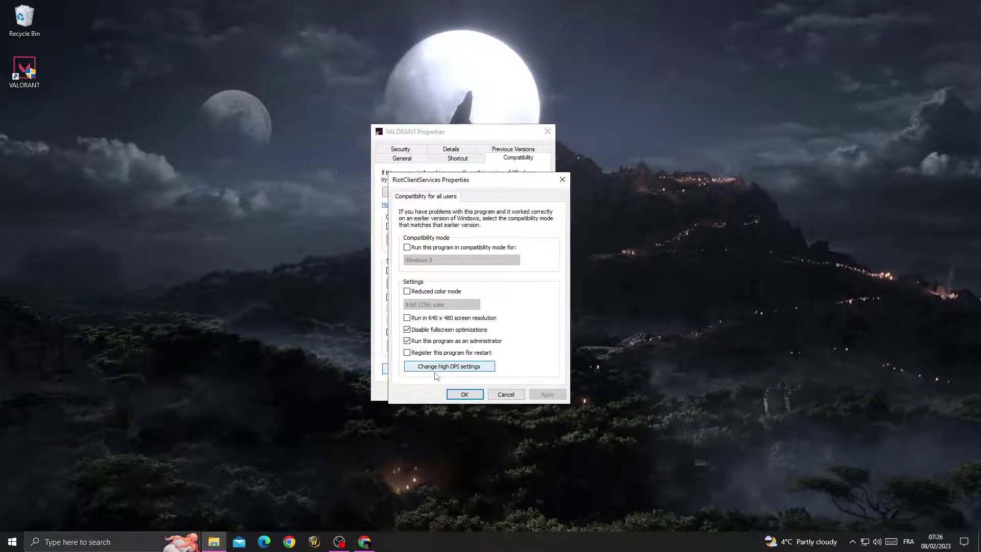
Enable Run as administrator and Disable fullscreen optimizations for all users, confirming both dialogs
{"action": "left_click", "coordinate": [427, 341]}
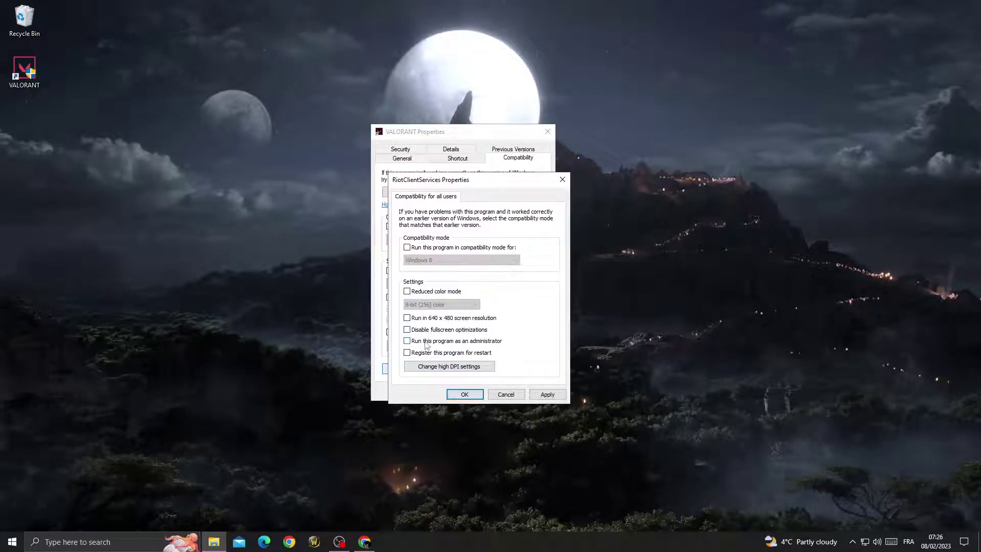
{"action": "left_click", "coordinate": [406, 330]}
{"action": "left_click", "coordinate": [547, 394]}
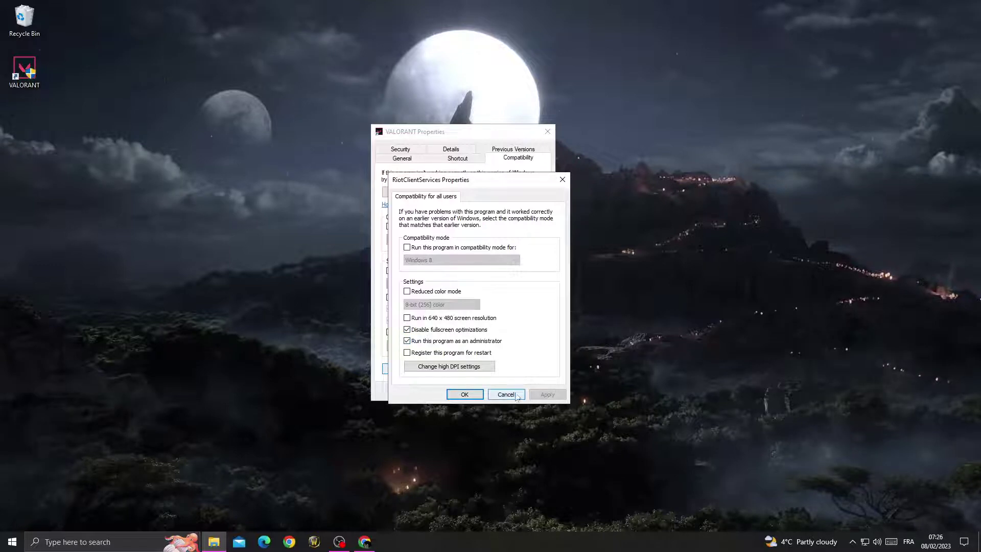
{"action": "left_click", "coordinate": [507, 394]}
{"action": "left_click", "coordinate": [451, 392]}
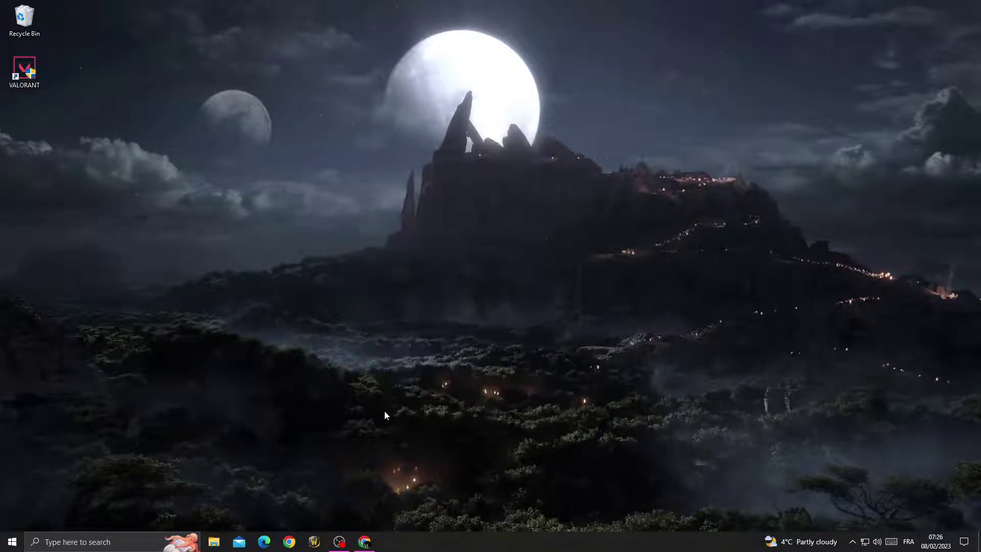
Find Windows Update via search, start checking for updates, and close Settings
{"action": "left_click", "coordinate": [69, 541]}
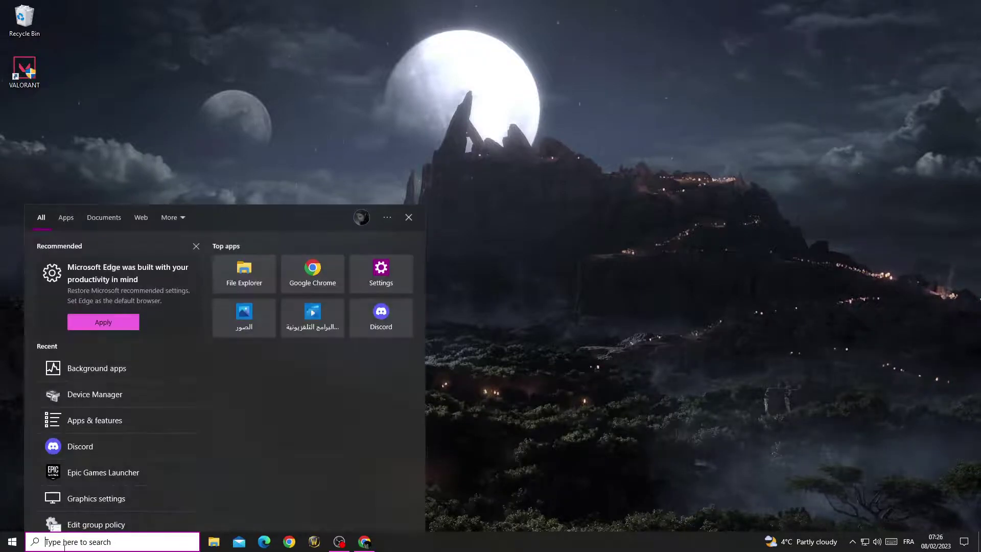
{"action": "type", "text": "wi"}
{"action": "left_click", "coordinate": [80, 269]}
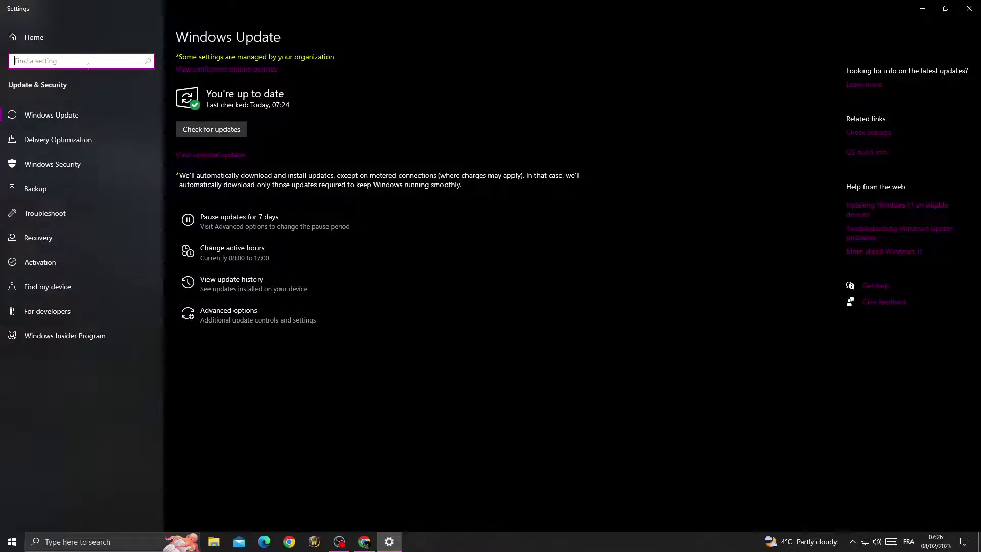
{"action": "left_click", "coordinate": [199, 128]}
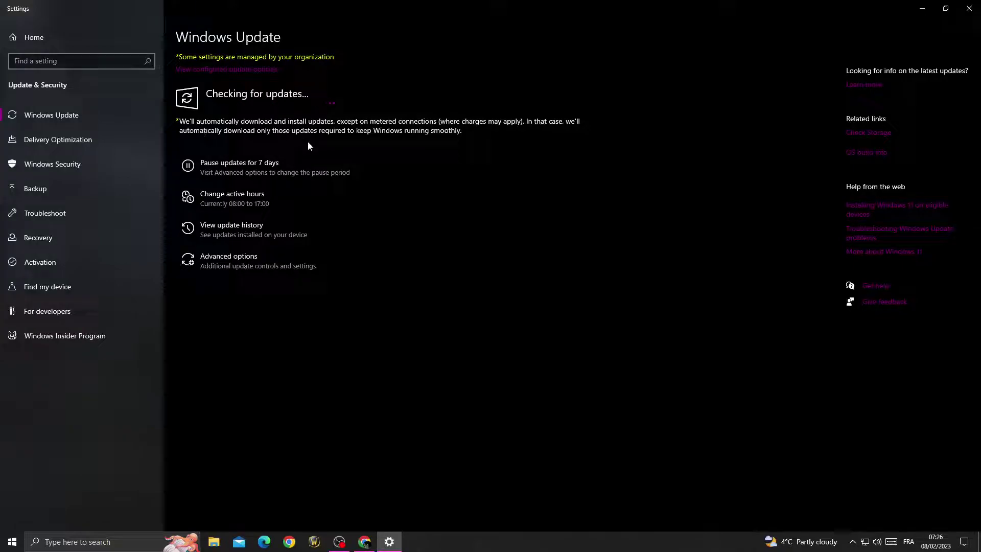
{"action": "left_click", "coordinate": [968, 9]}
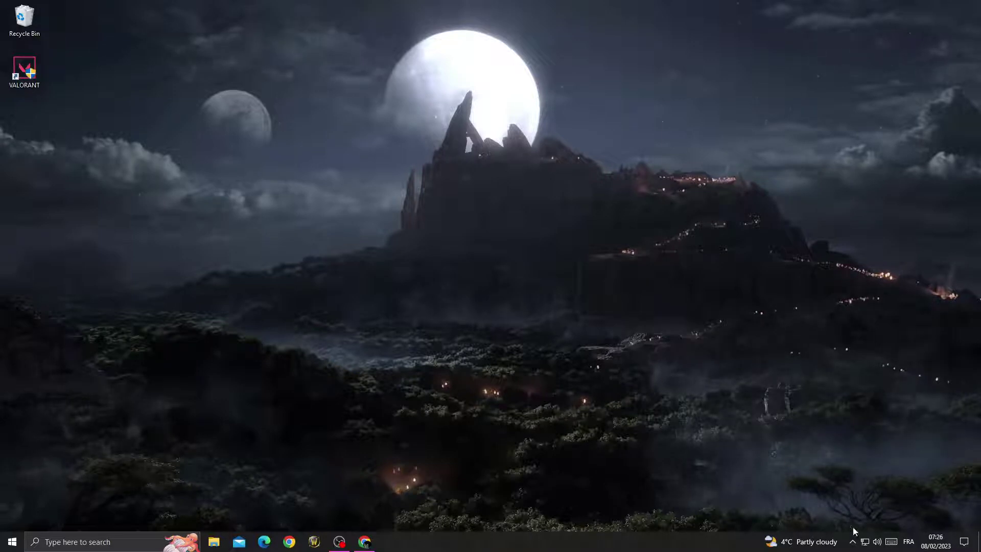
{"action": "right_click", "coordinate": [536, 542]}
{"action": "left_click", "coordinate": [599, 489]}
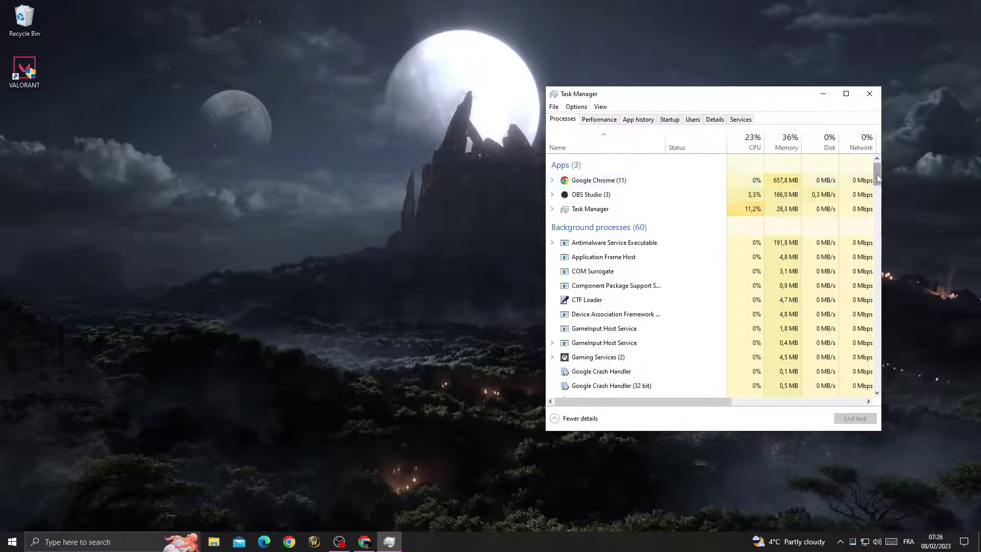
{"action": "left_click_drag", "start_coordinate": [877, 174], "coordinate": [877, 230]}
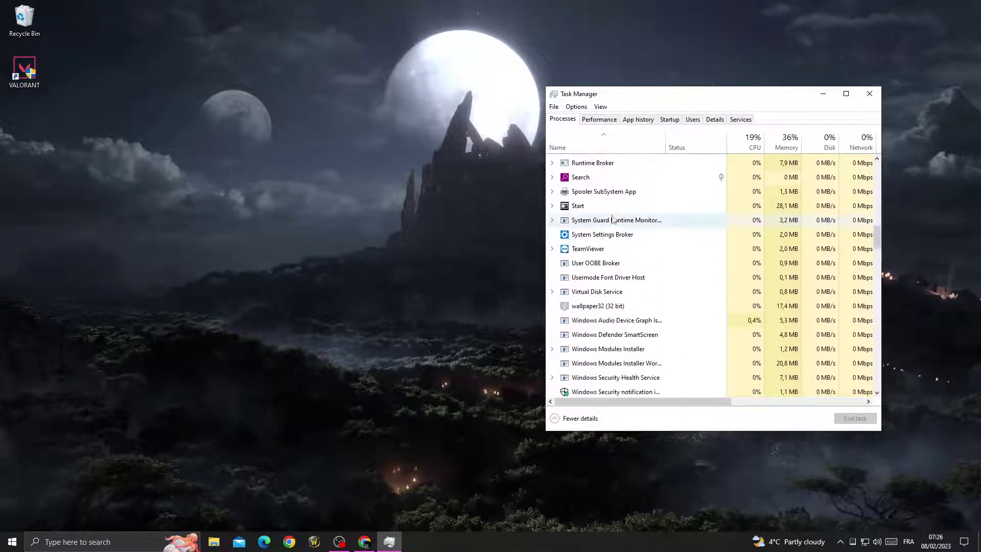
{"action": "left_click_drag", "start_coordinate": [877, 233], "coordinate": [876, 381]}
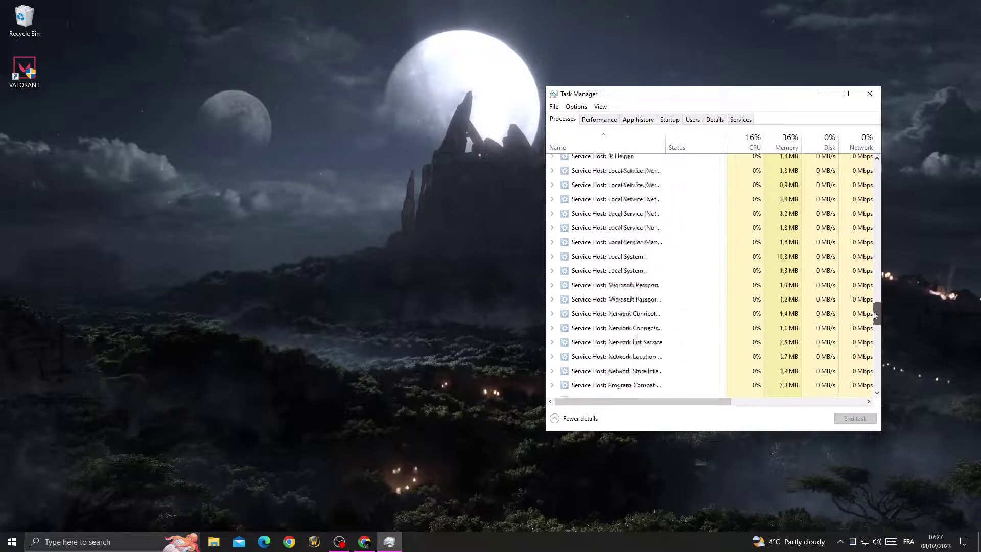
{"action": "scroll", "coordinate": [653, 317], "scroll_direction": "up", "scroll_amount": 5}
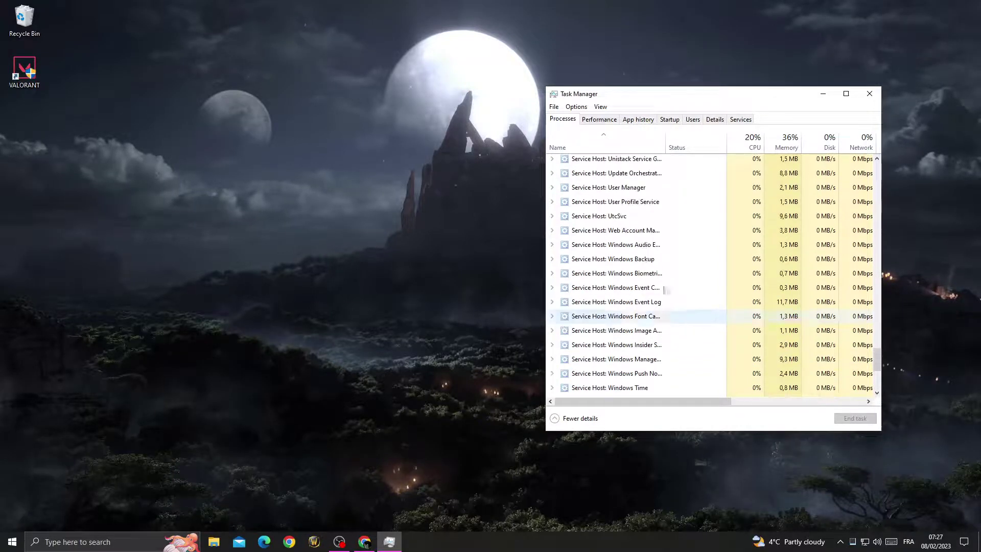
{"action": "left_click", "coordinate": [868, 94]}
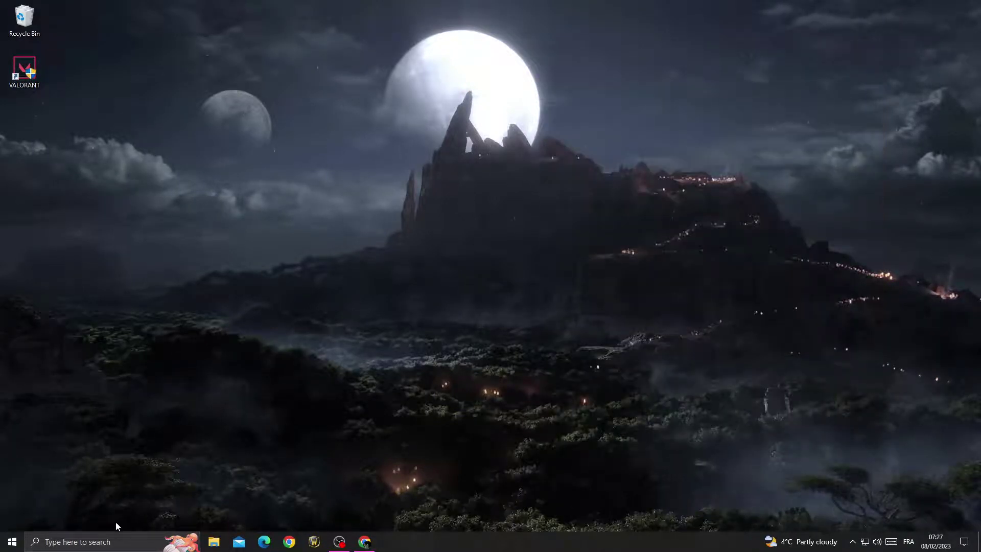
Launch Services from search and bring up the vgc service's properties
{"action": "left_click", "coordinate": [77, 542]}
{"action": "type", "text": "sr"}
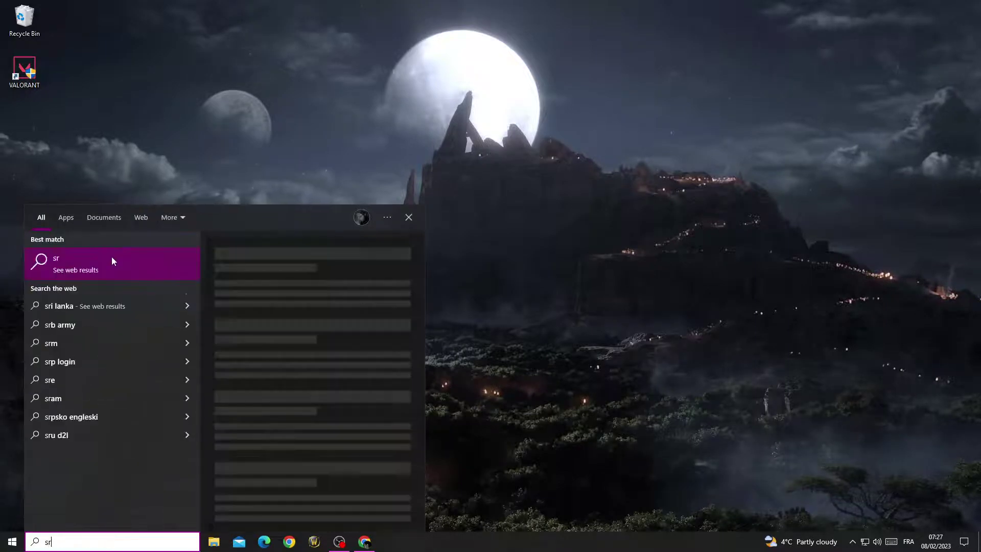
{"action": "key", "text": "BackSpace"}
{"action": "type", "text": "e"}
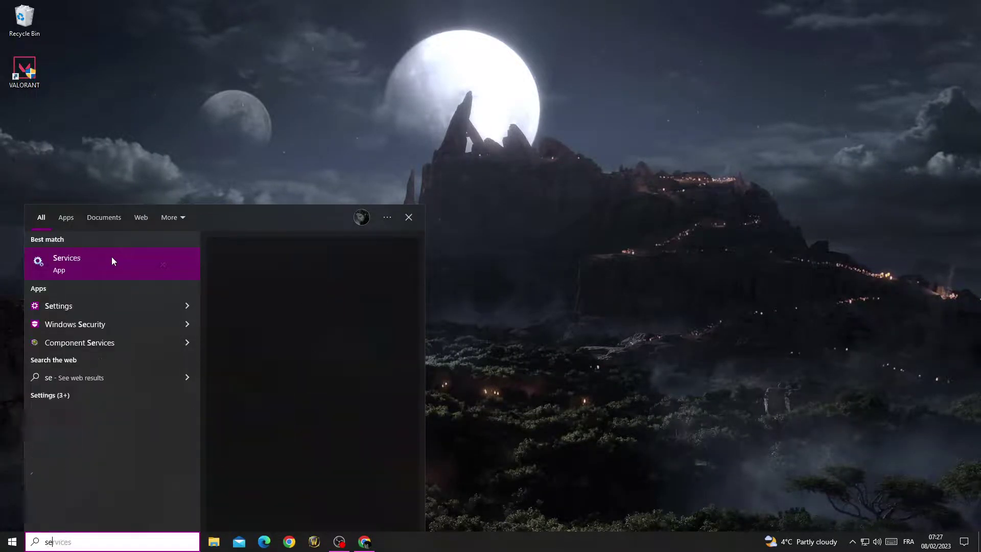
{"action": "left_click", "coordinate": [111, 261]}
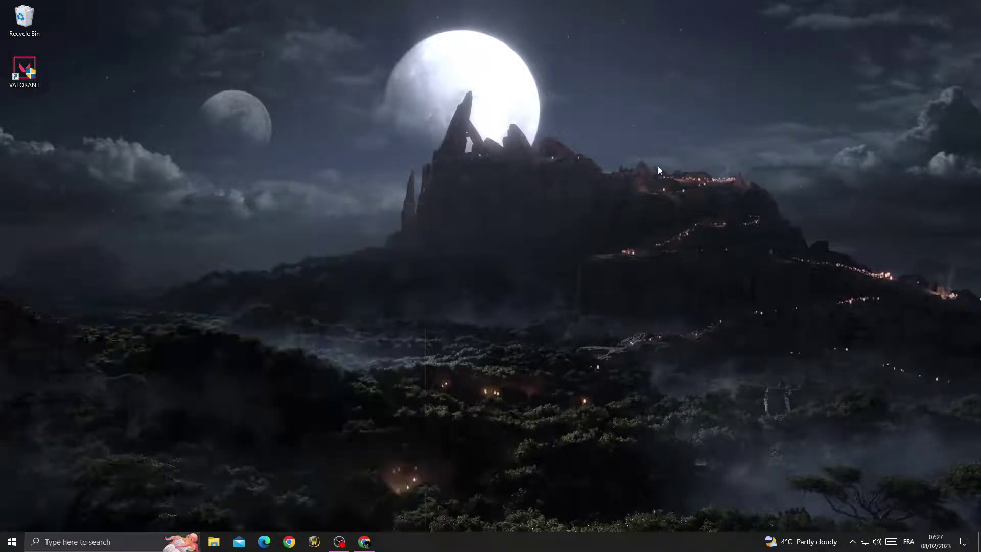
{"action": "left_click_drag", "start_coordinate": [725, 126], "coordinate": [724, 271]}
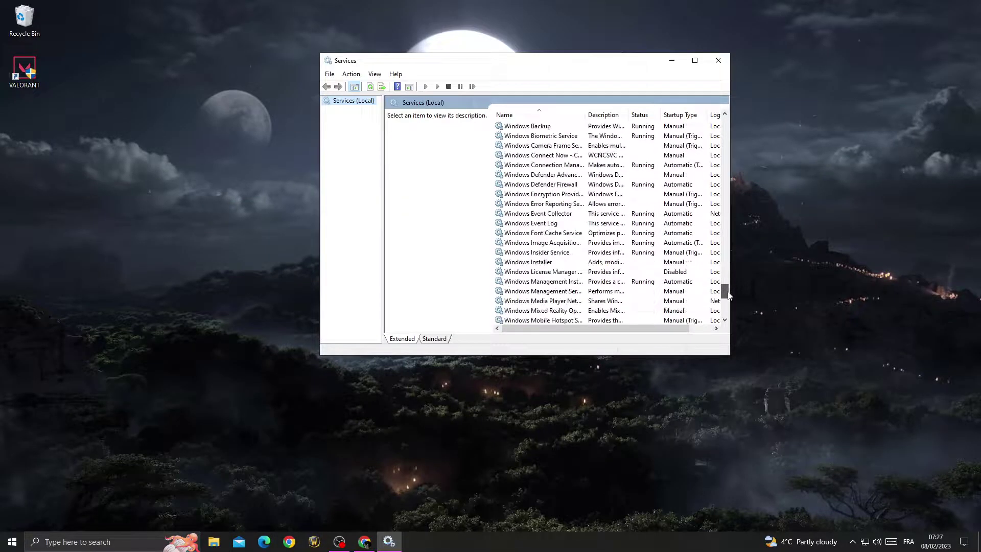
{"action": "right_click", "coordinate": [509, 281]}
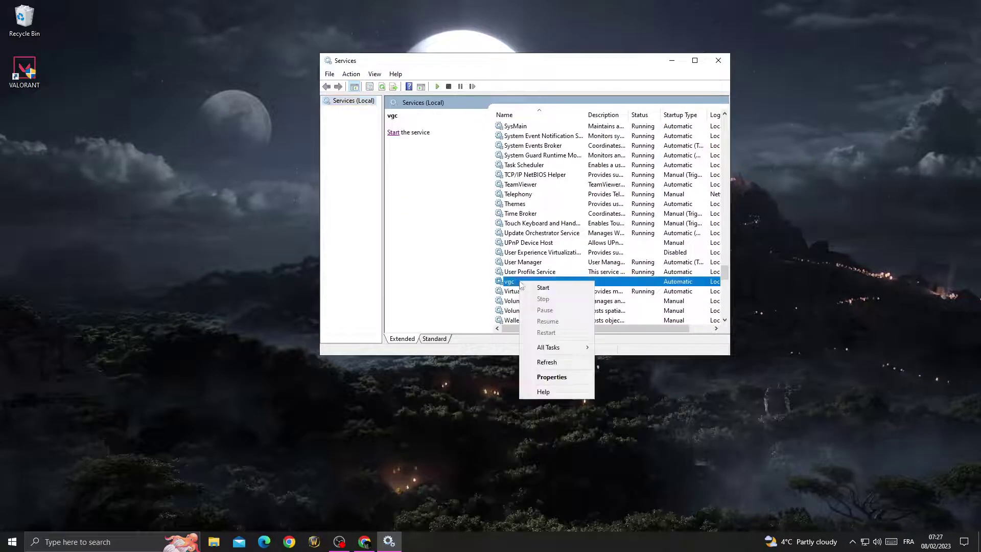
{"action": "left_click", "coordinate": [552, 377]}
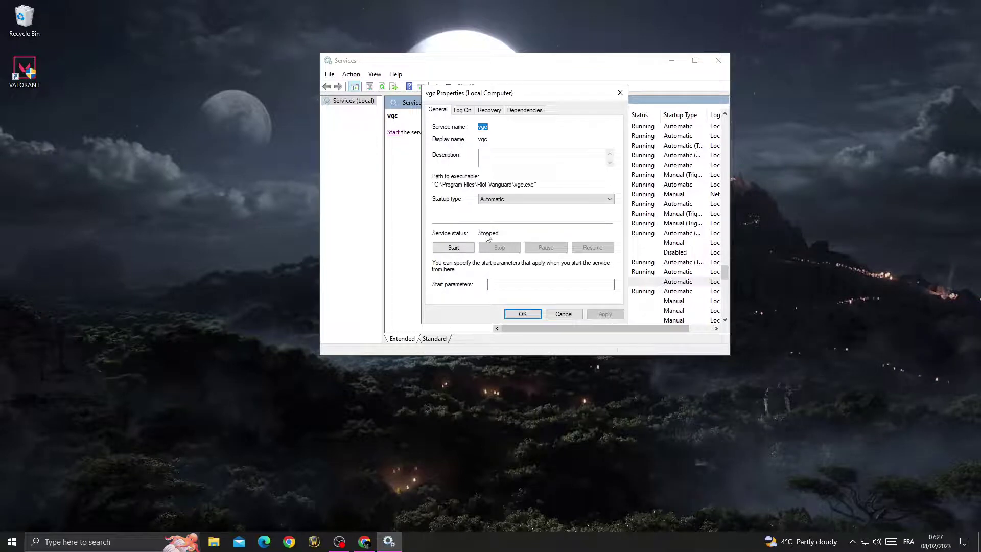
Set the vgc service's startup type to Automatic, apply it, and close Services
{"action": "left_click", "coordinate": [544, 199]}
{"action": "left_click", "coordinate": [536, 209]}
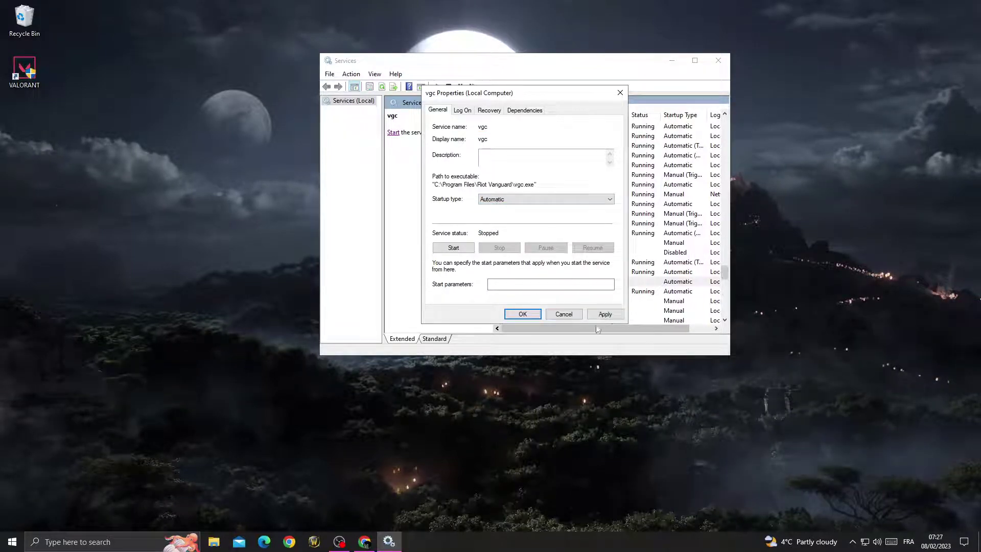
{"action": "left_click", "coordinate": [605, 314]}
{"action": "left_click", "coordinate": [522, 313]}
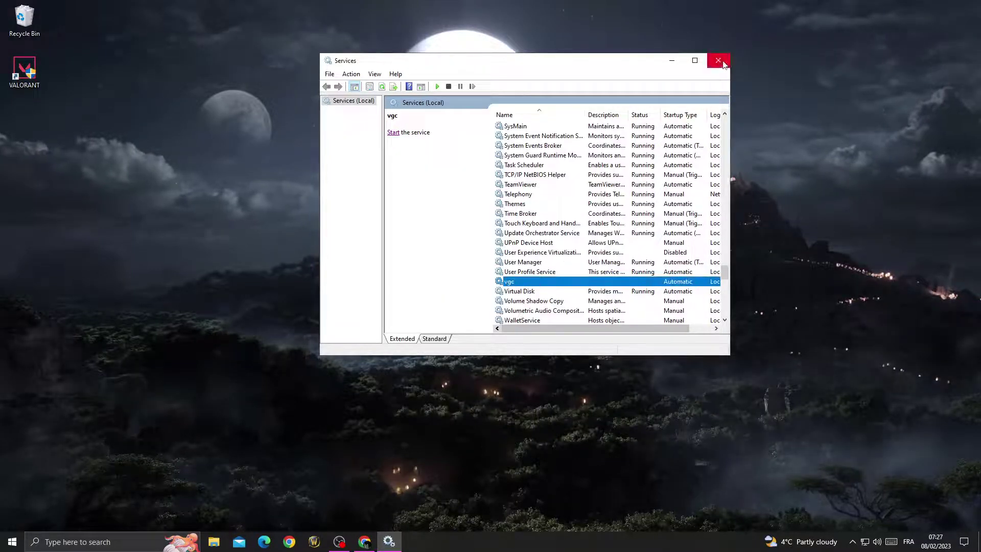
{"action": "left_click", "coordinate": [720, 62]}
Restart the computer from Start > Power, with the OBS recorder window brought back
{"action": "left_click", "coordinate": [12, 542]}
{"action": "left_click", "coordinate": [36, 518]}
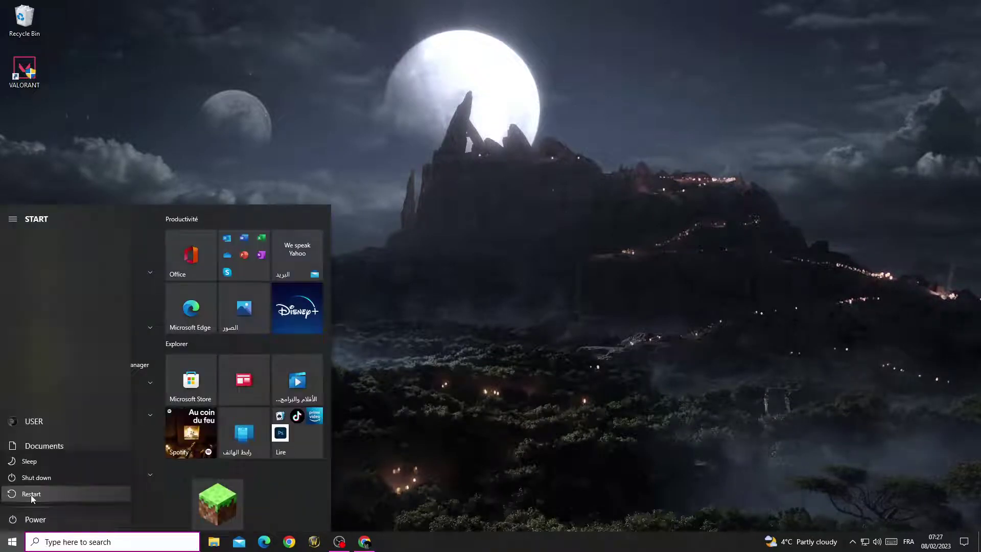
{"action": "left_click", "coordinate": [31, 494]}
{"action": "left_click", "coordinate": [357, 542]}
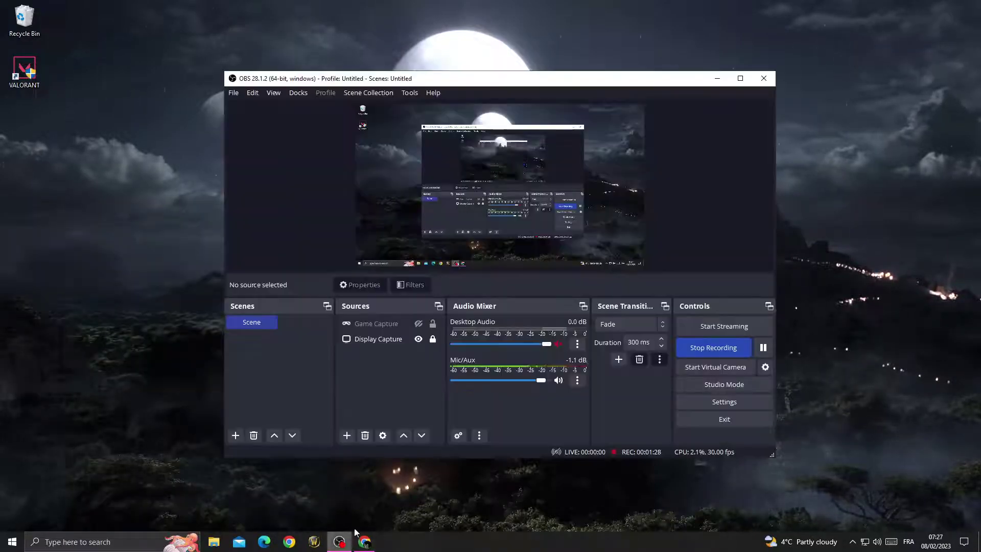